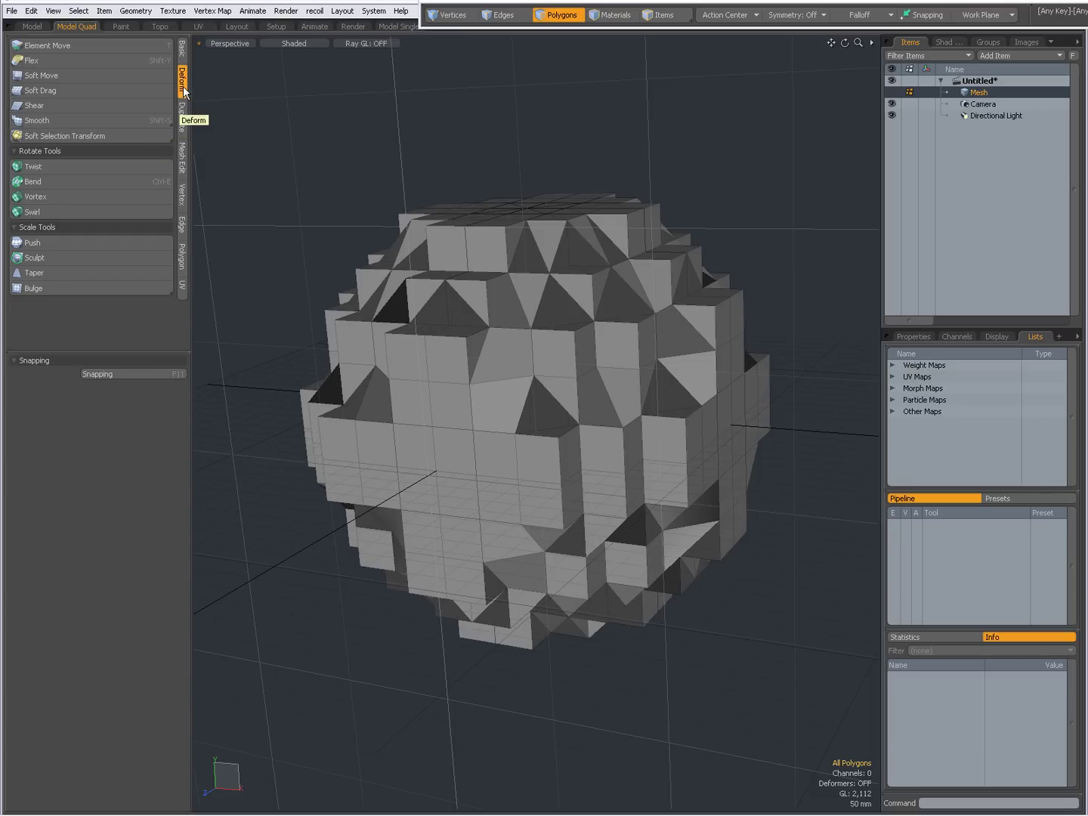
Step: Smooth the whole mesh once with the Smooth deform tool at strength 1.0 and 1 iteration
{"action": "left_click", "coordinate": [71, 121]}
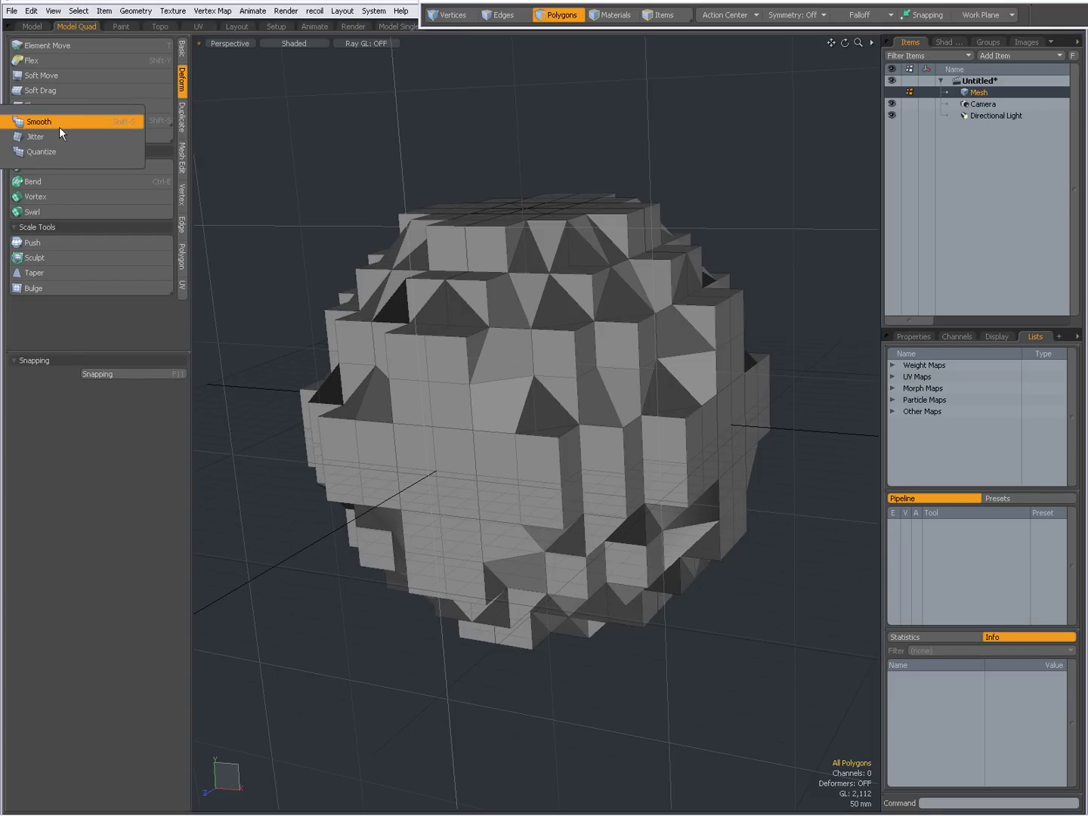
{"action": "left_click", "coordinate": [57, 121]}
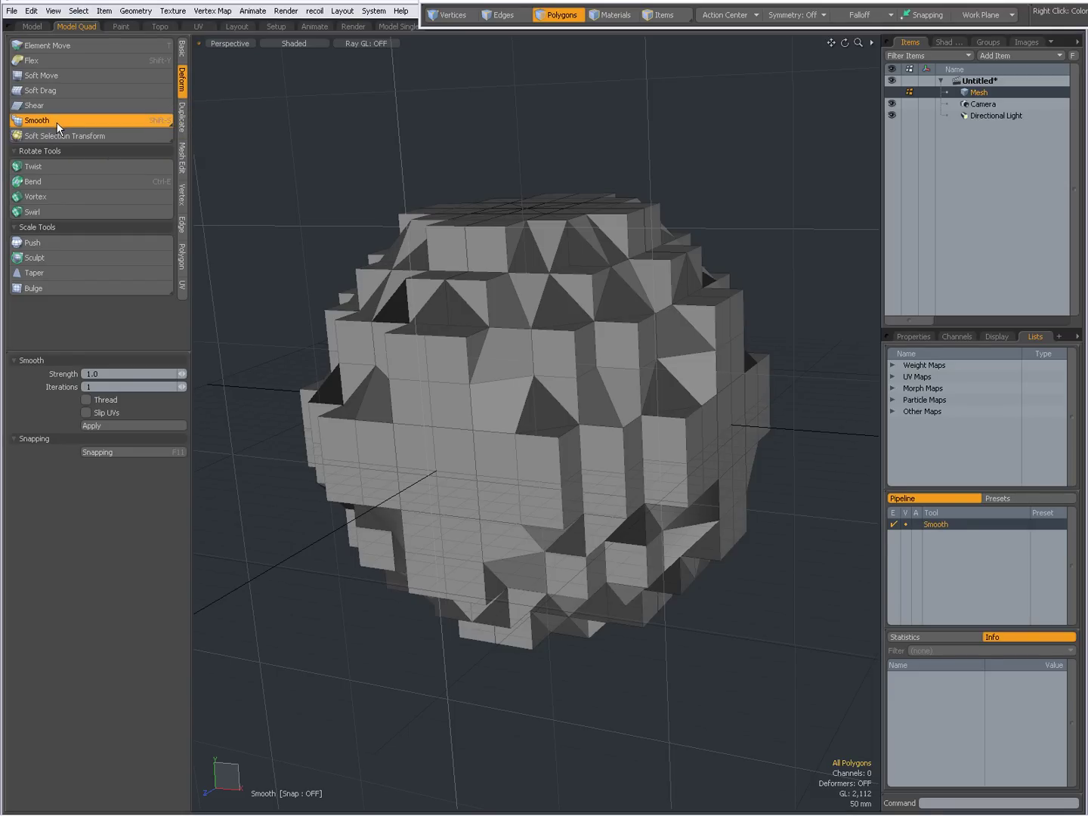
{"action": "left_click", "coordinate": [259, 269]}
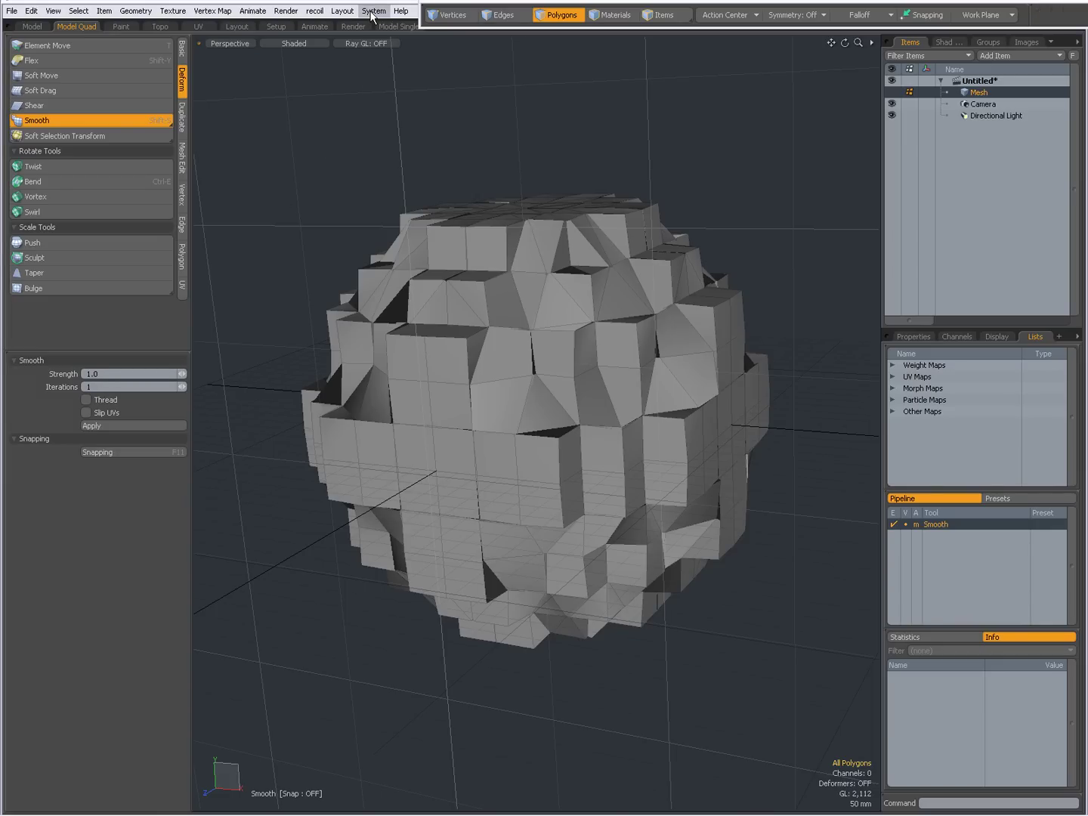
Step: Check the Factor or Range options in the Units preferences and close the preferences without changing them
{"action": "left_click", "coordinate": [372, 12]}
{"action": "left_click", "coordinate": [382, 24]}
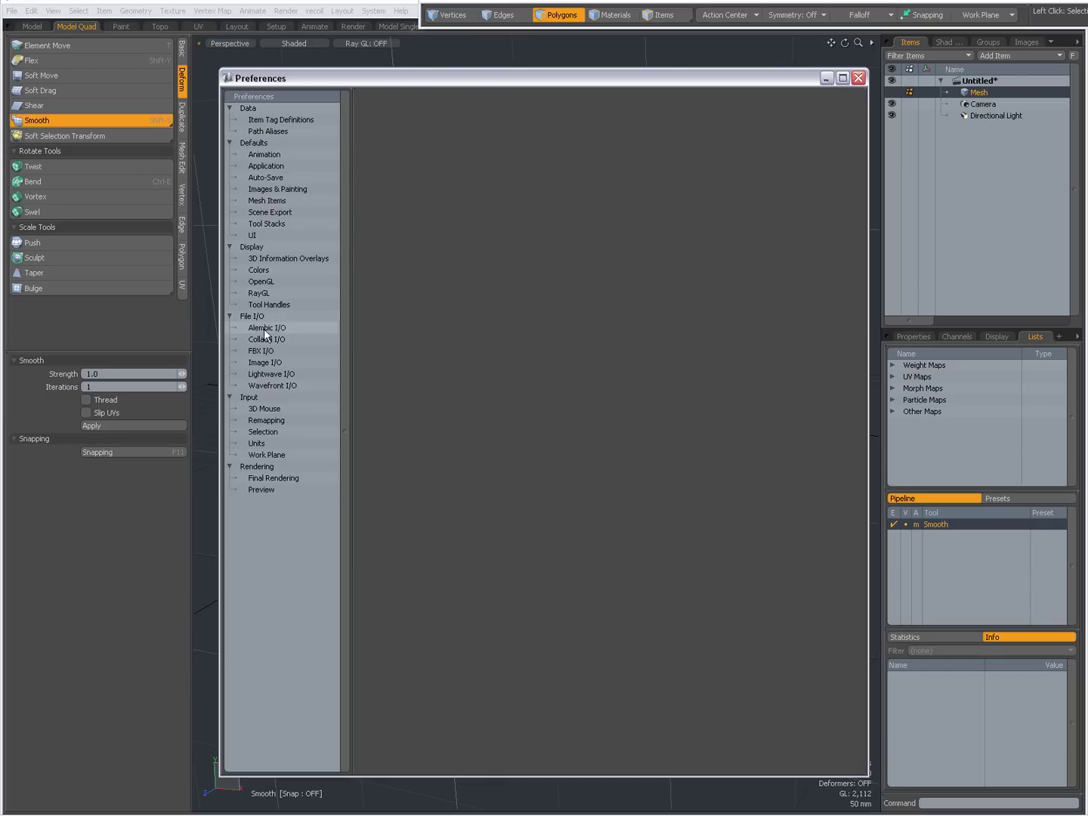
{"action": "left_click", "coordinate": [257, 443]}
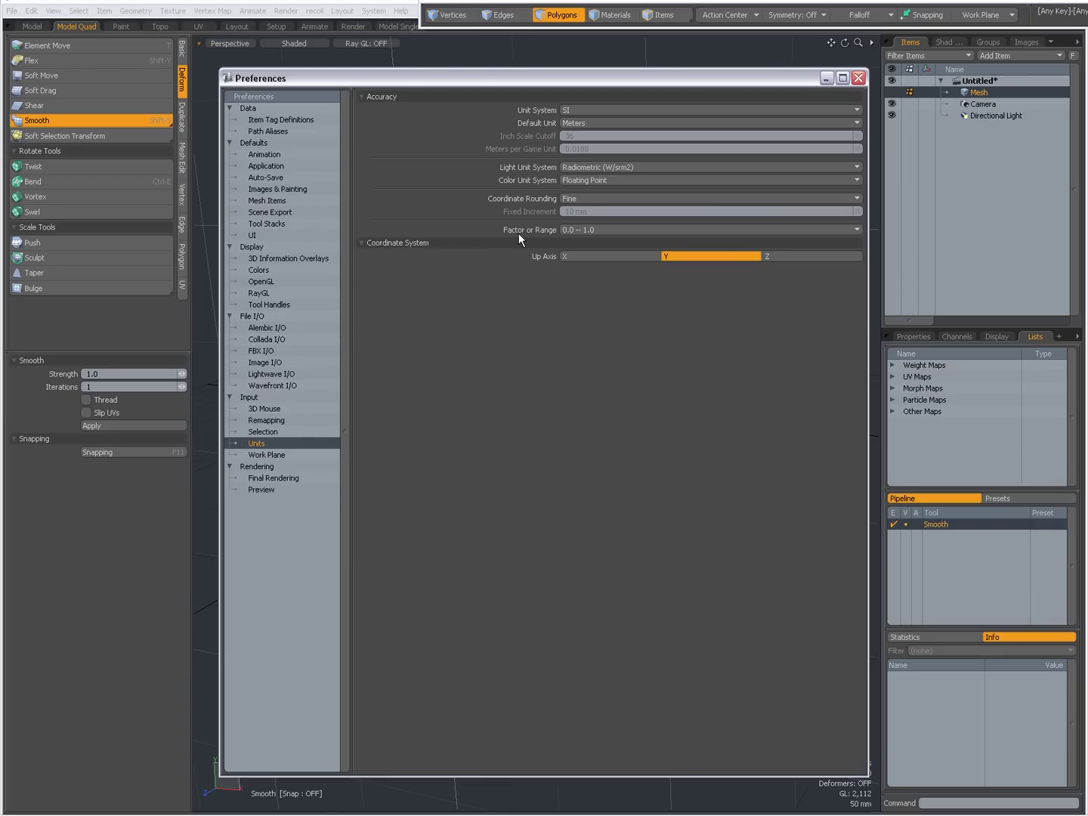
{"action": "left_click", "coordinate": [593, 231]}
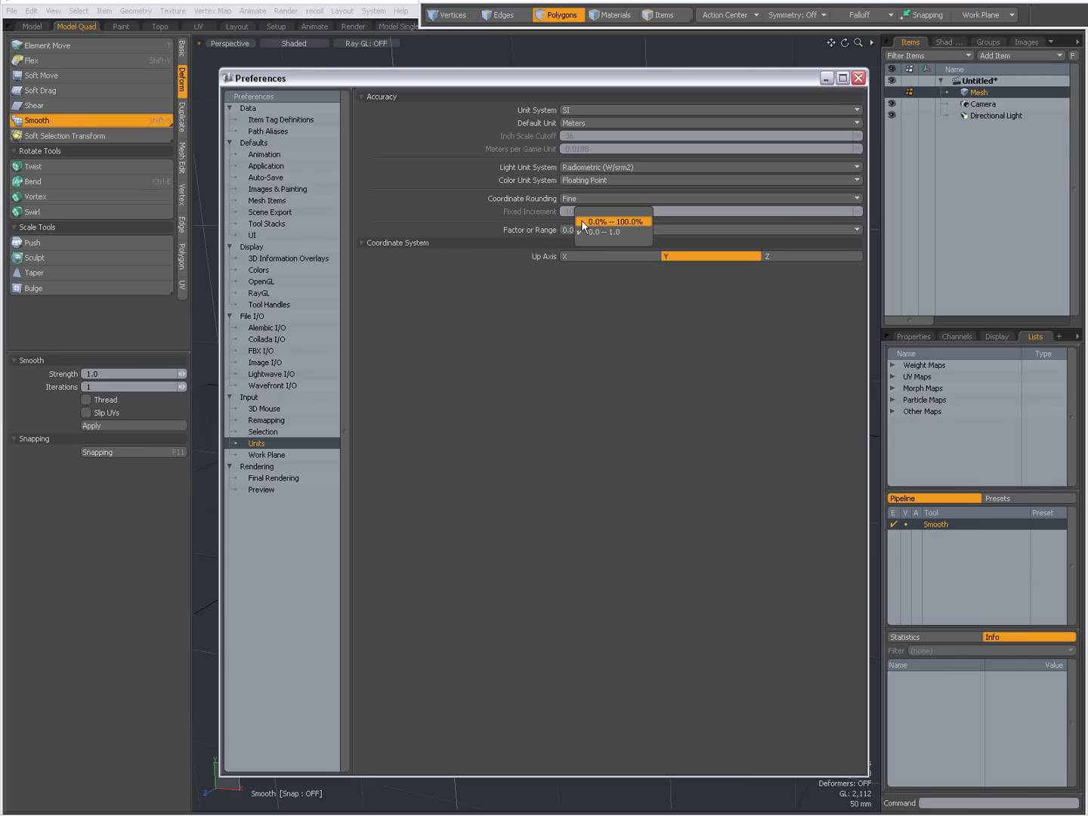
{"action": "left_click", "coordinate": [862, 78]}
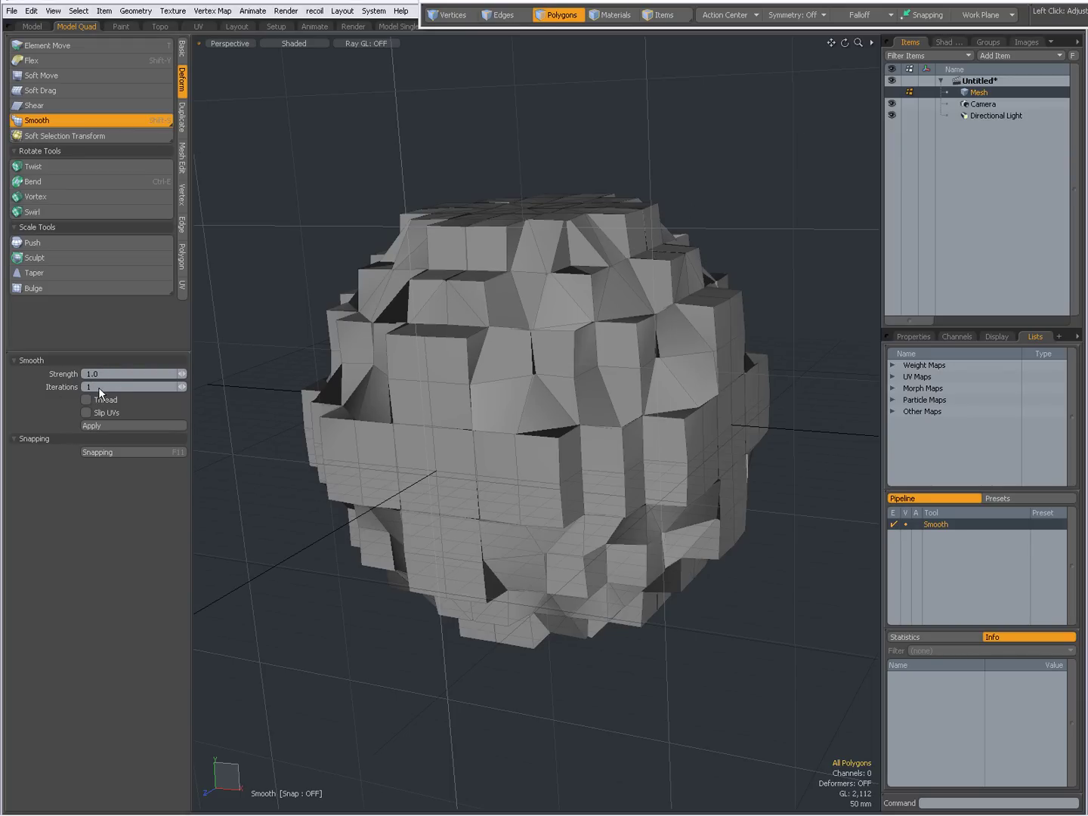
Step: Smooth the whole mesh further with the Smooth iterations set to 10
{"action": "type", "text": "10"}
{"action": "key", "text": "Return"}
{"action": "left_click", "coordinate": [278, 347]}
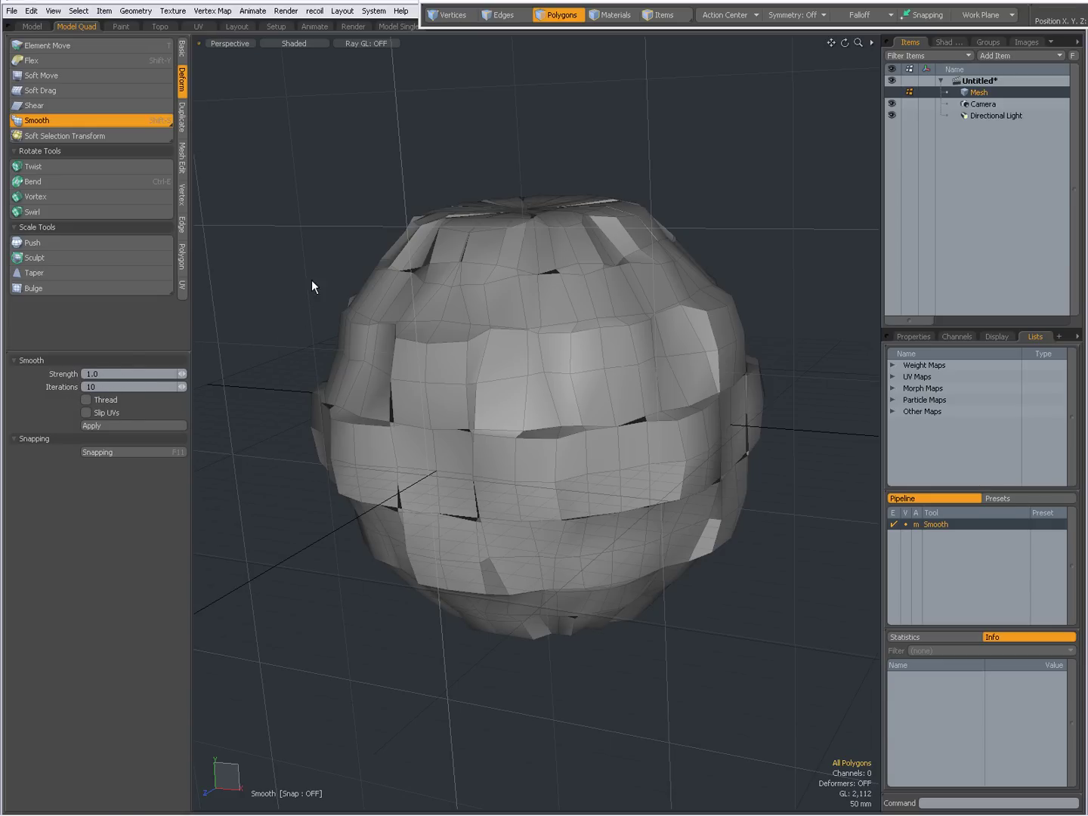
Step: Try raising the smoothing of the whole mesh interactively to 123 iterations, and undo it
{"action": "left_click", "coordinate": [269, 249]}
{"action": "left_click_drag", "start_coordinate": [269, 250], "coordinate": [272, 257]}
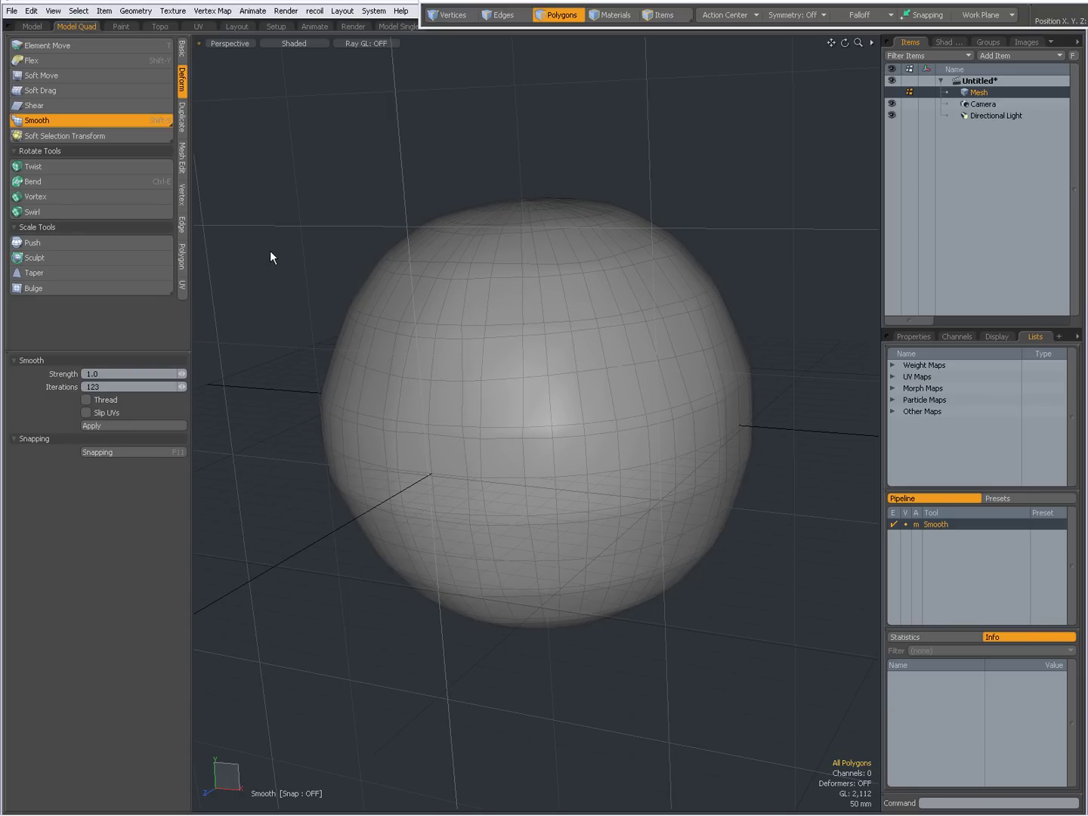
{"action": "key", "text": "space"}
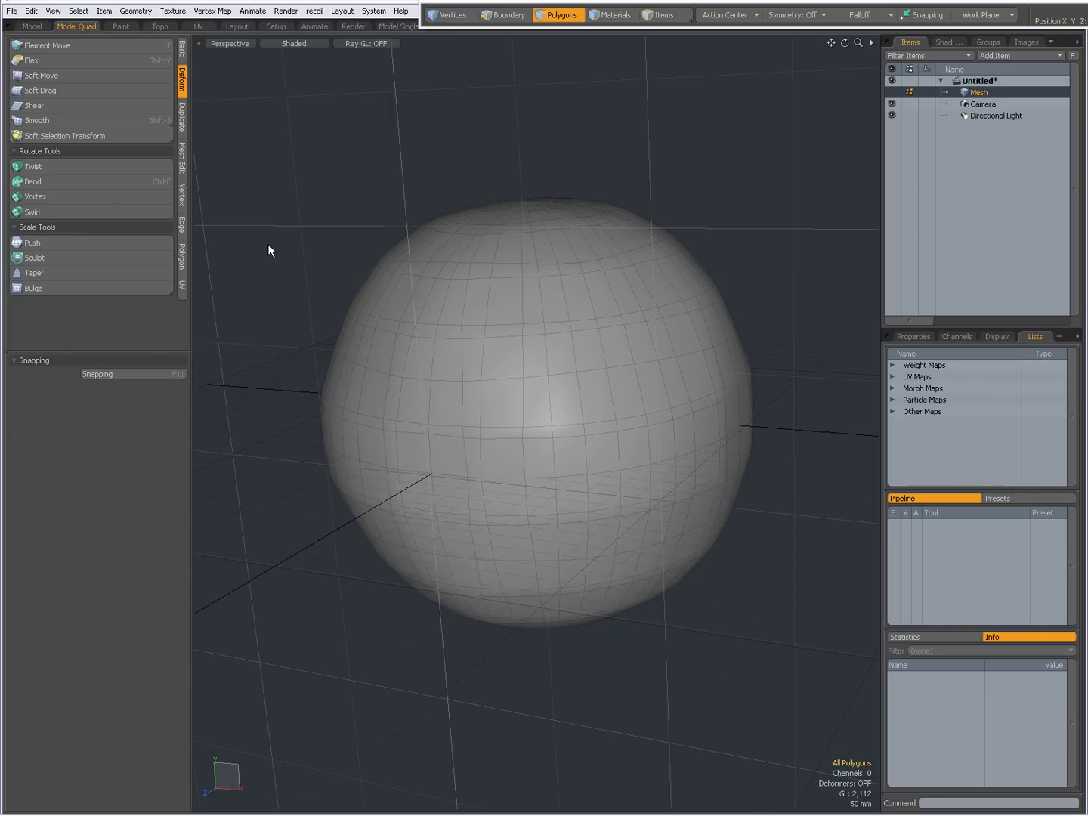
{"action": "key", "text": "ctrl+z"}
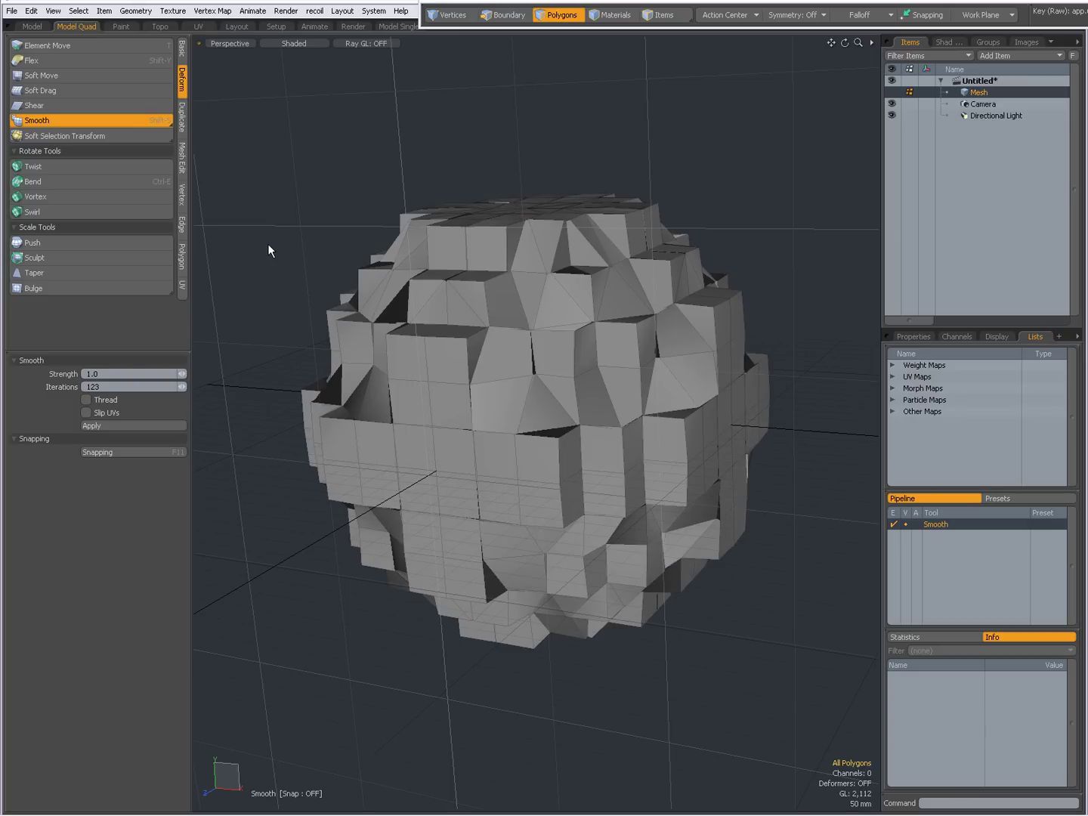
{"action": "key", "text": "space"}
Step: Select the polygons on the front side of the blocky sphere in polygon mode
{"action": "left_click_drag", "start_coordinate": [572, 461], "coordinate": [363, 260], "text": "alt"}
{"action": "key", "text": "3"}
{"action": "mouse_move", "coordinate": [334, 216]}
{"action": "right_mouse_down"}
{"action": "mouse_move", "coordinate": [496, 595]}
{"action": "mouse_move", "coordinate": [573, 667]}
{"action": "right_mouse_up"}
{"action": "left_click_drag", "start_coordinate": [573, 664], "coordinate": [362, 483], "text": "alt"}
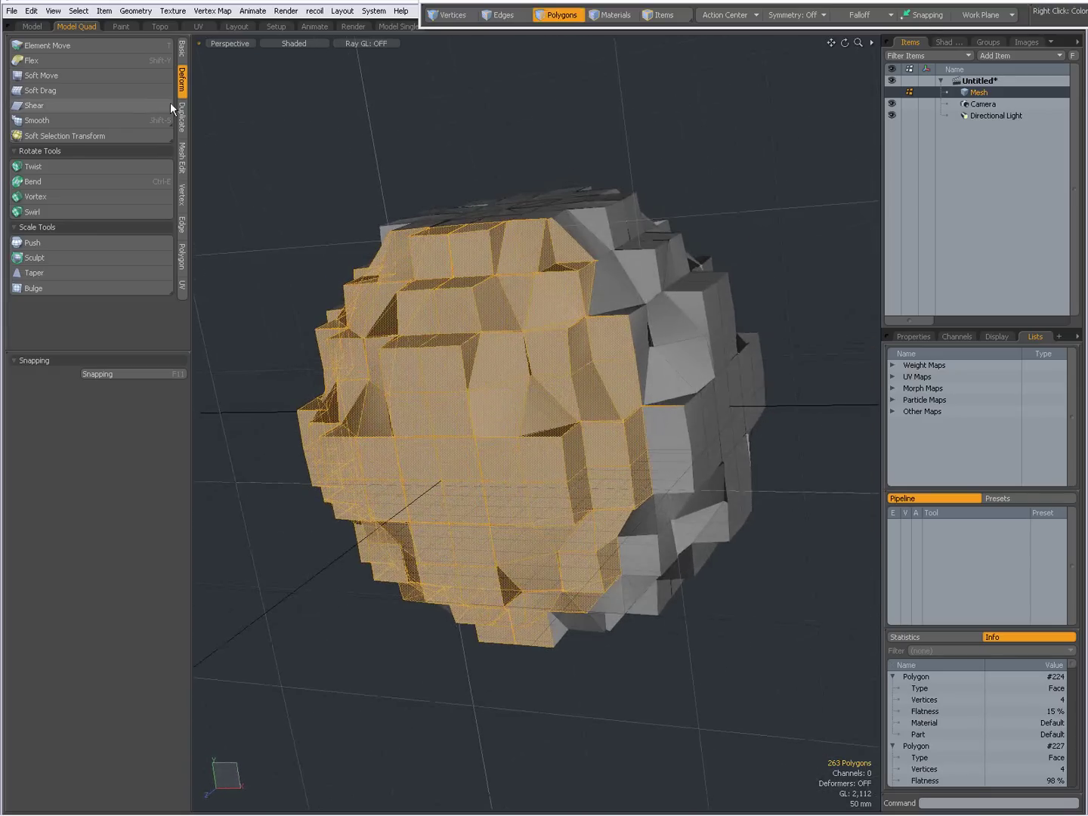
Step: In the UV layout, distort the selected polygons' UVs with several Transform moves using Element falloff with a 100 mm range
{"action": "left_click", "coordinate": [198, 25]}
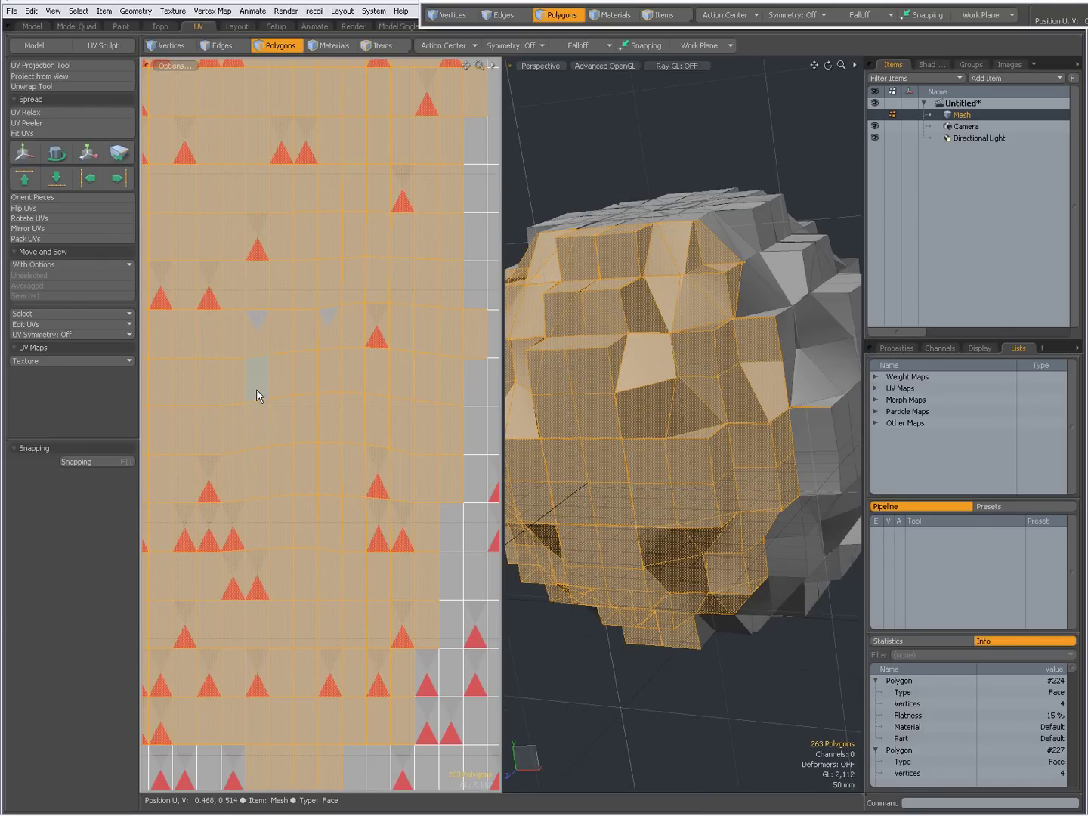
{"action": "key", "text": "y"}
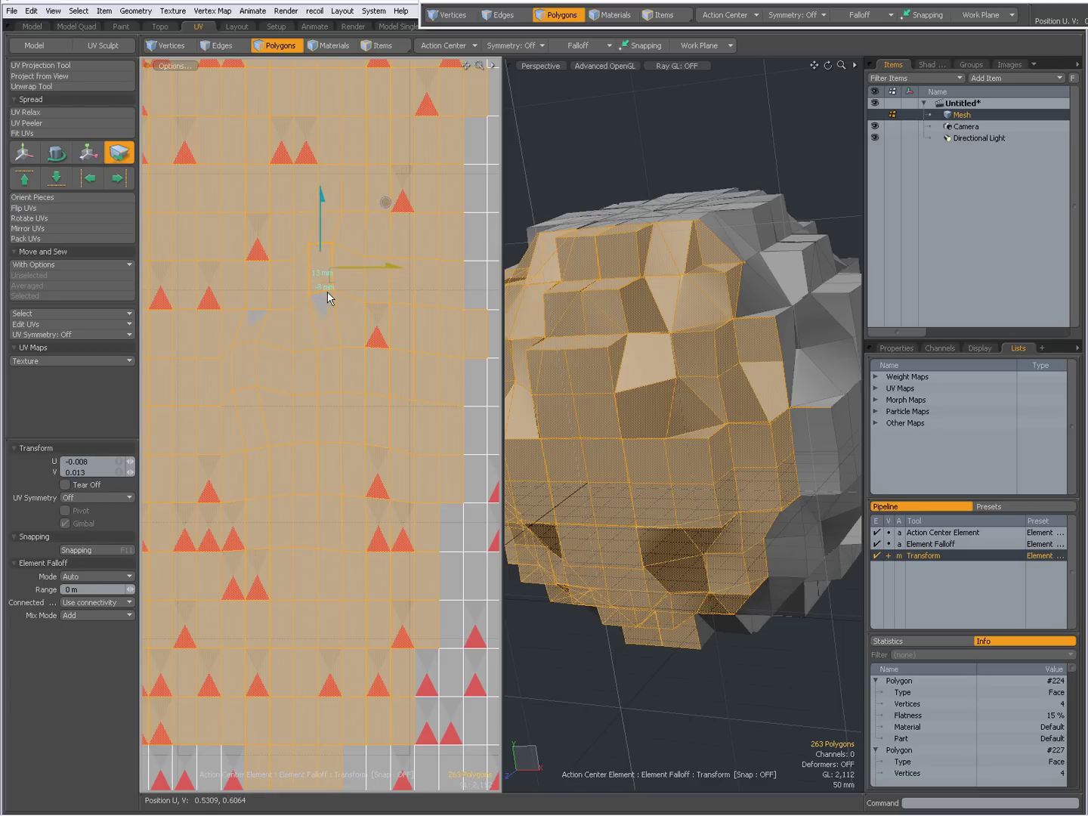
{"action": "left_click_drag", "start_coordinate": [327, 294], "coordinate": [296, 359]}
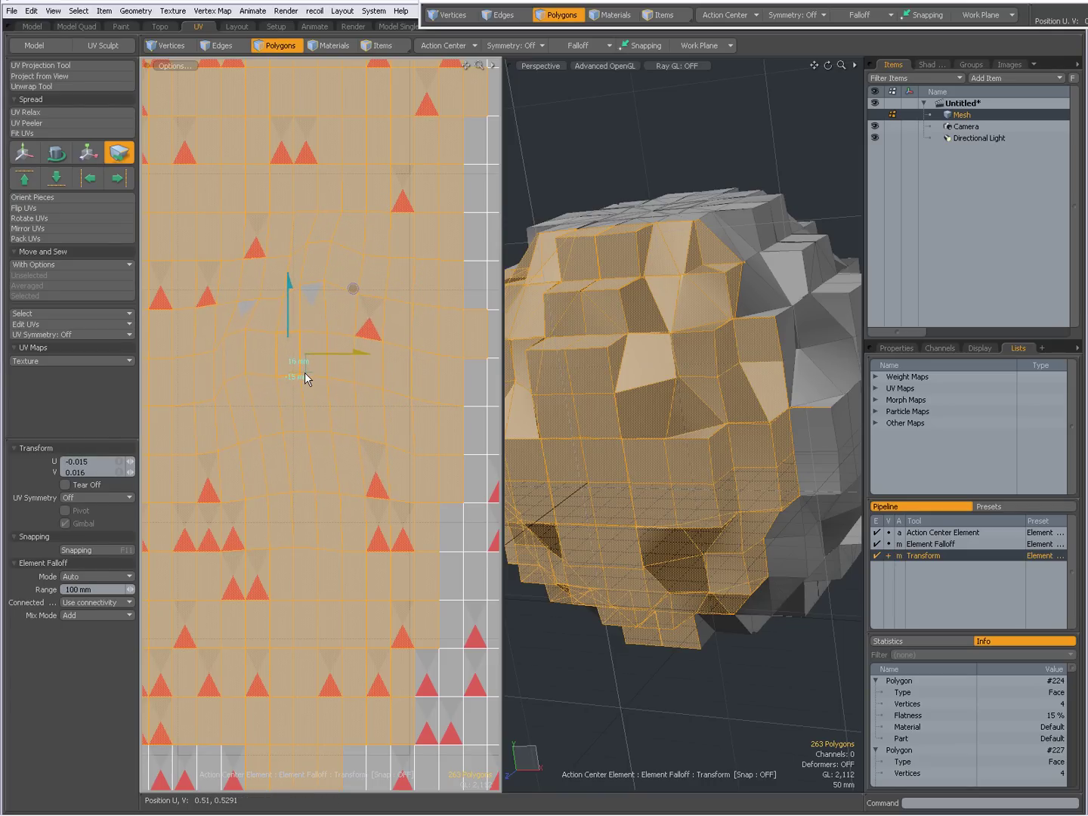
{"action": "left_click_drag", "start_coordinate": [281, 241], "coordinate": [280, 234]}
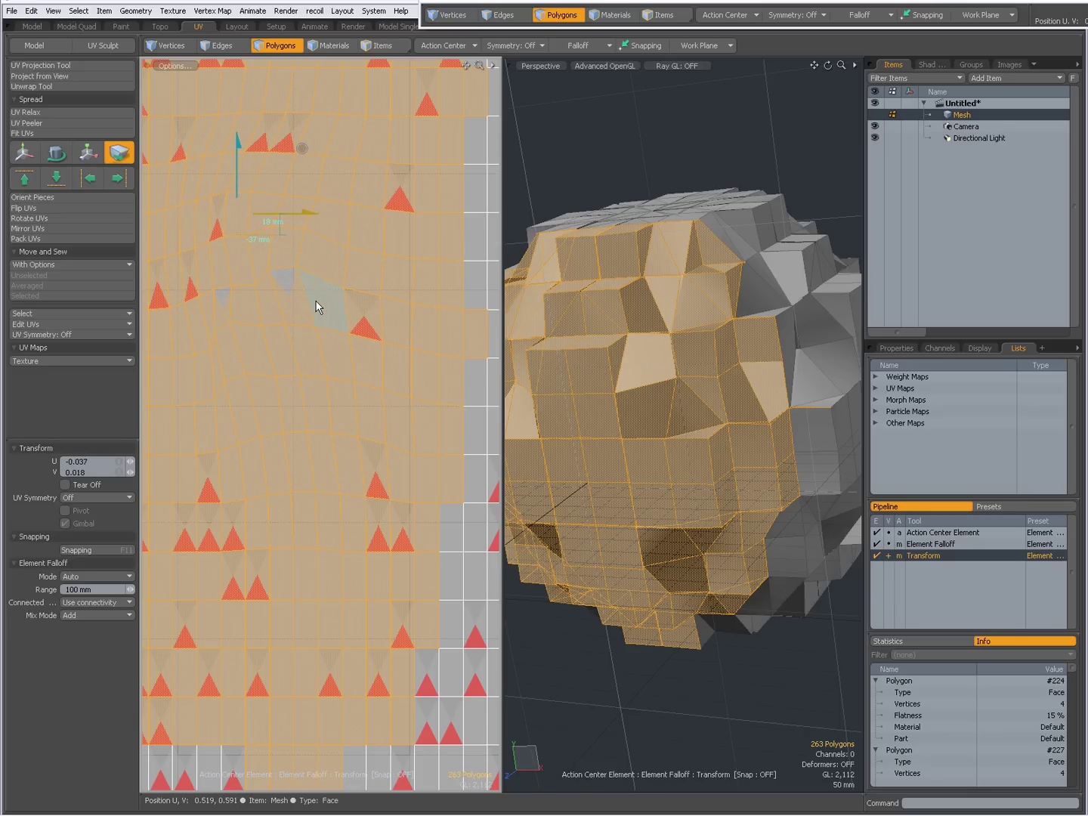
{"action": "key", "text": "space"}
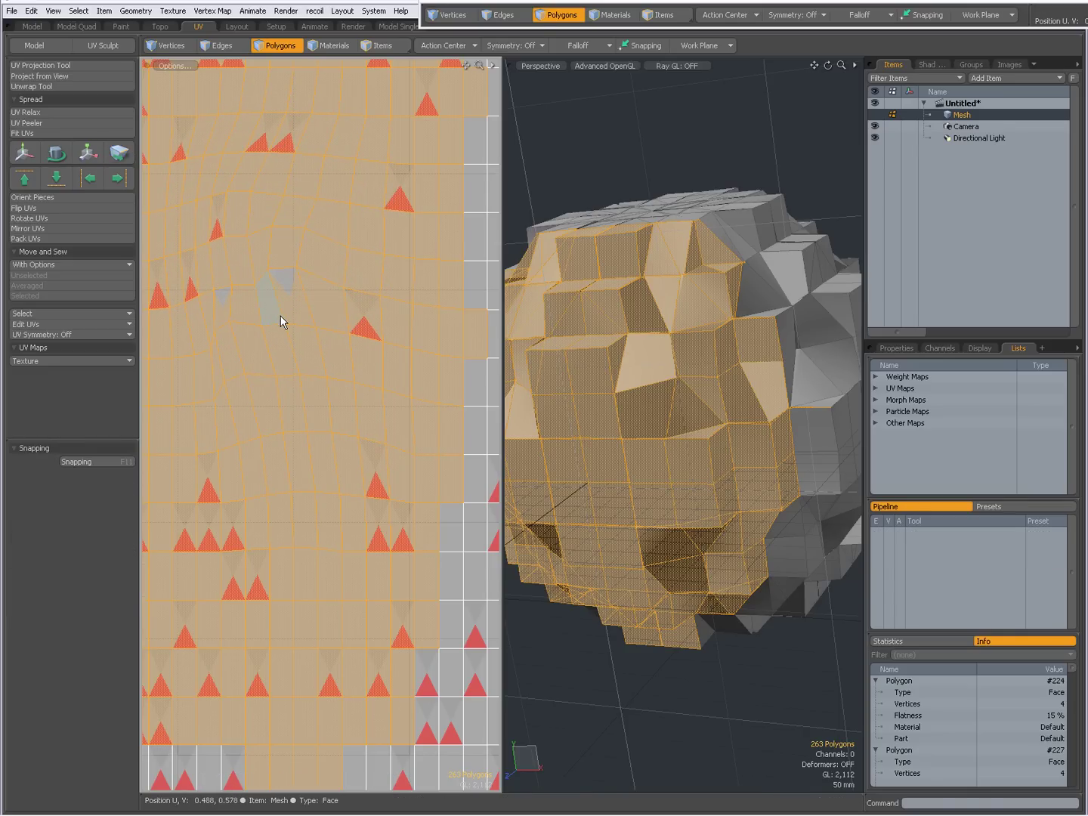
Step: Smooth the distorted UVs with the Smooth tool, starting from 1 iteration and raising it interactively to 132
{"action": "key", "text": "shift+s"}
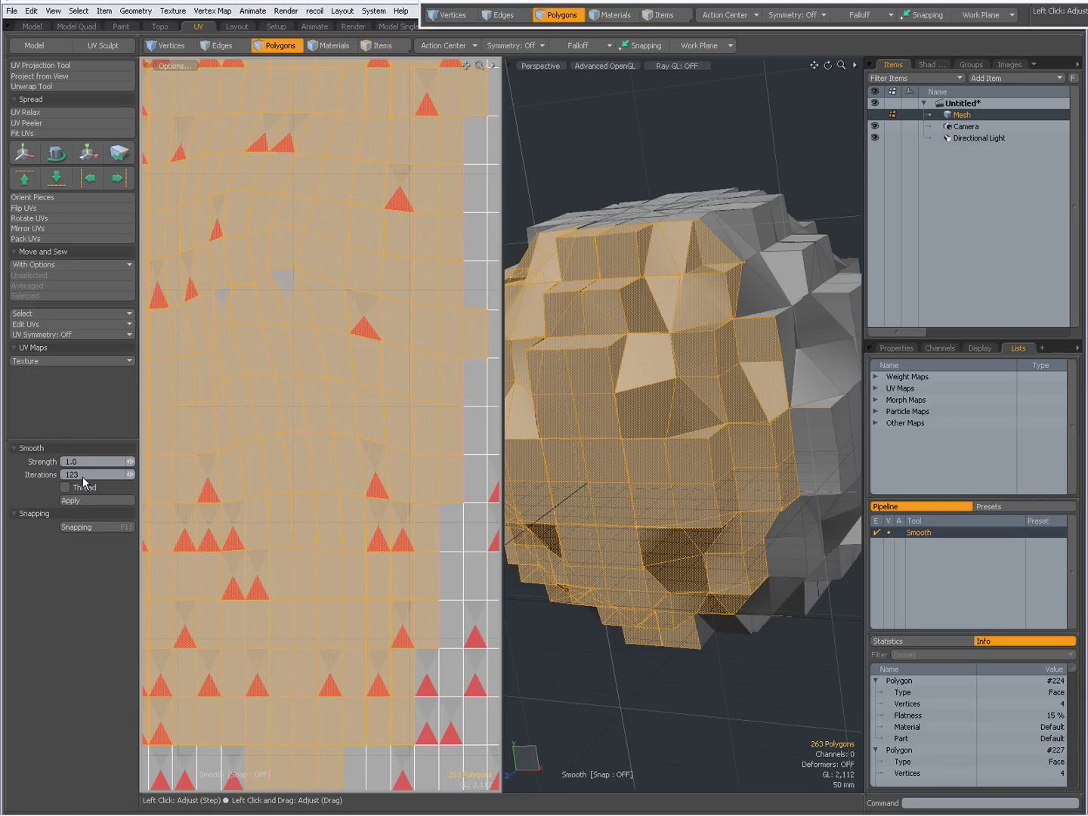
{"action": "key", "text": "Return"}
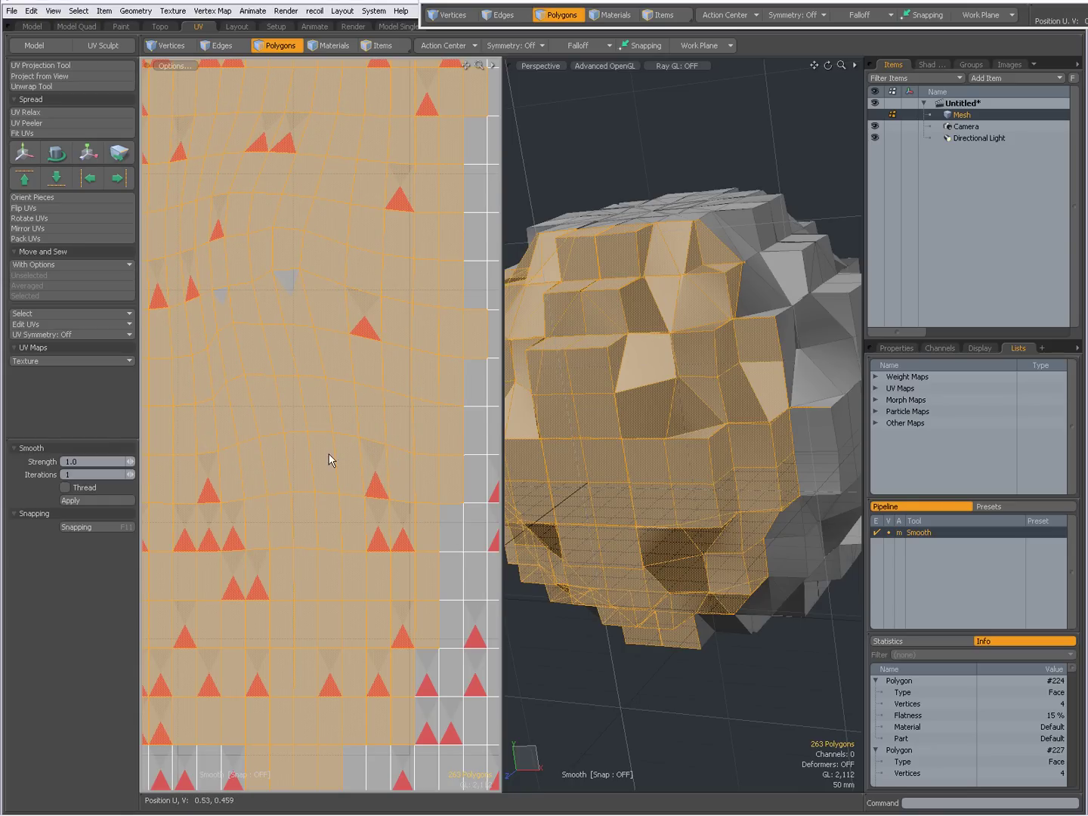
{"action": "left_click_drag", "start_coordinate": [330, 459], "coordinate": [348, 435]}
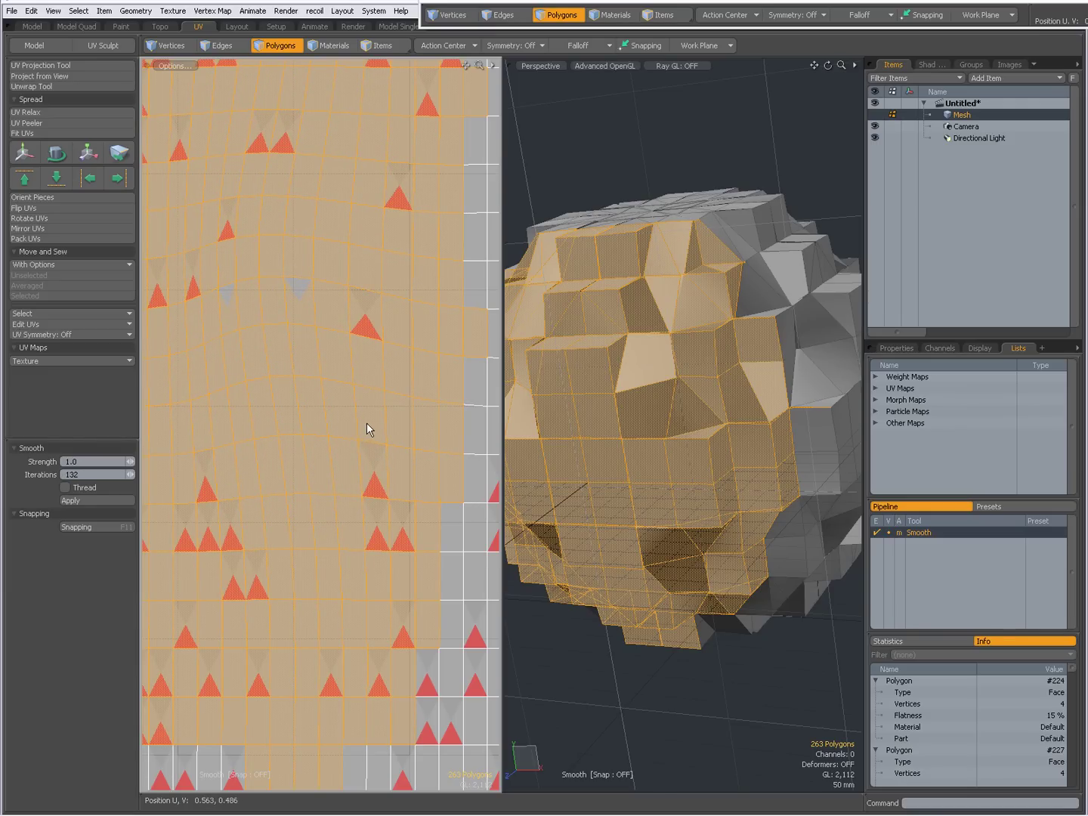
Step: Smooth the selected UVs again with the Smooth iterations set to 100
{"action": "left_click", "coordinate": [63, 476]}
{"action": "type", "text": "100"}
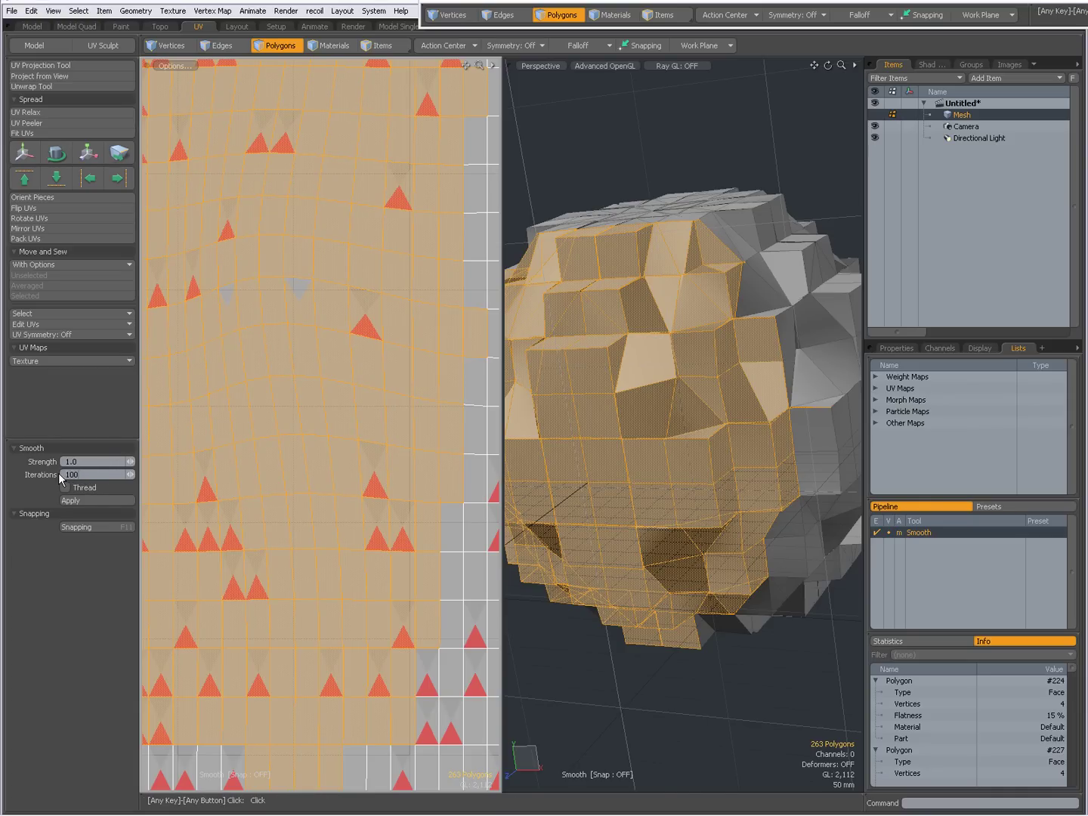
{"action": "key", "text": "Return"}
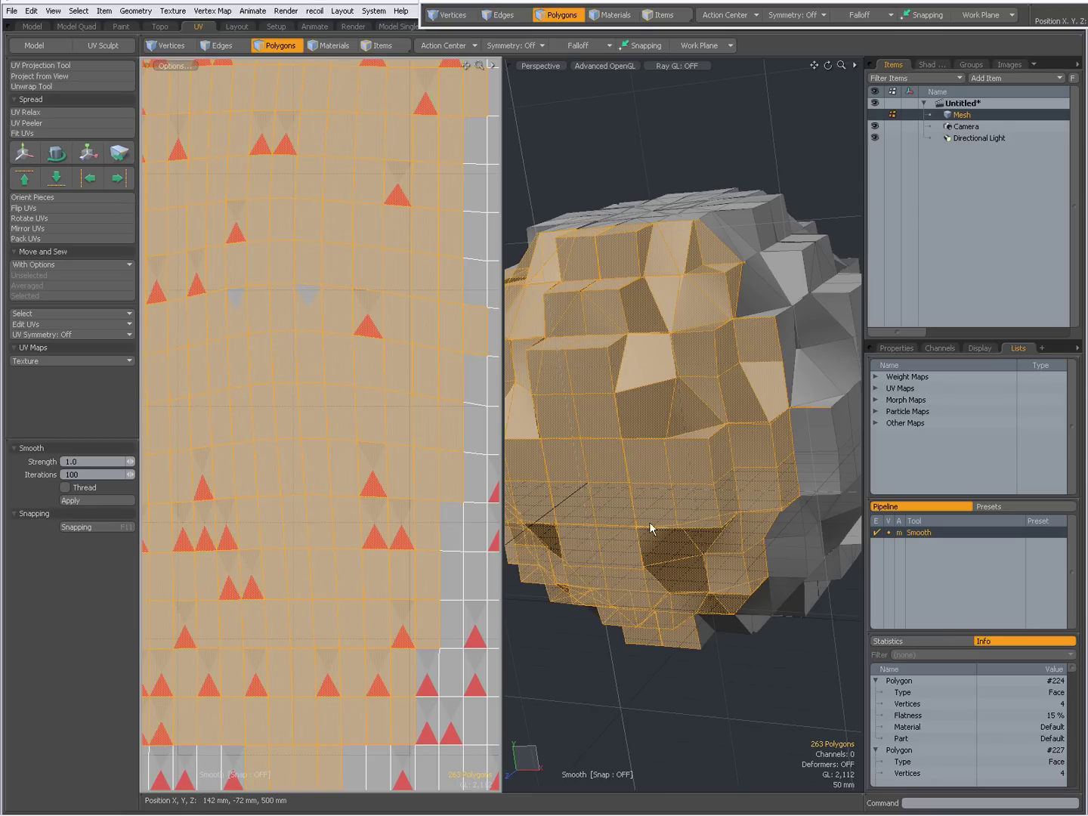
Step: Try smoothing the selected polygons in the perspective view with 100 iterations, and undo it
{"action": "key", "text": "alt"}
{"action": "left_click_drag", "start_coordinate": [680, 445], "coordinate": [605, 487], "text": "alt"}
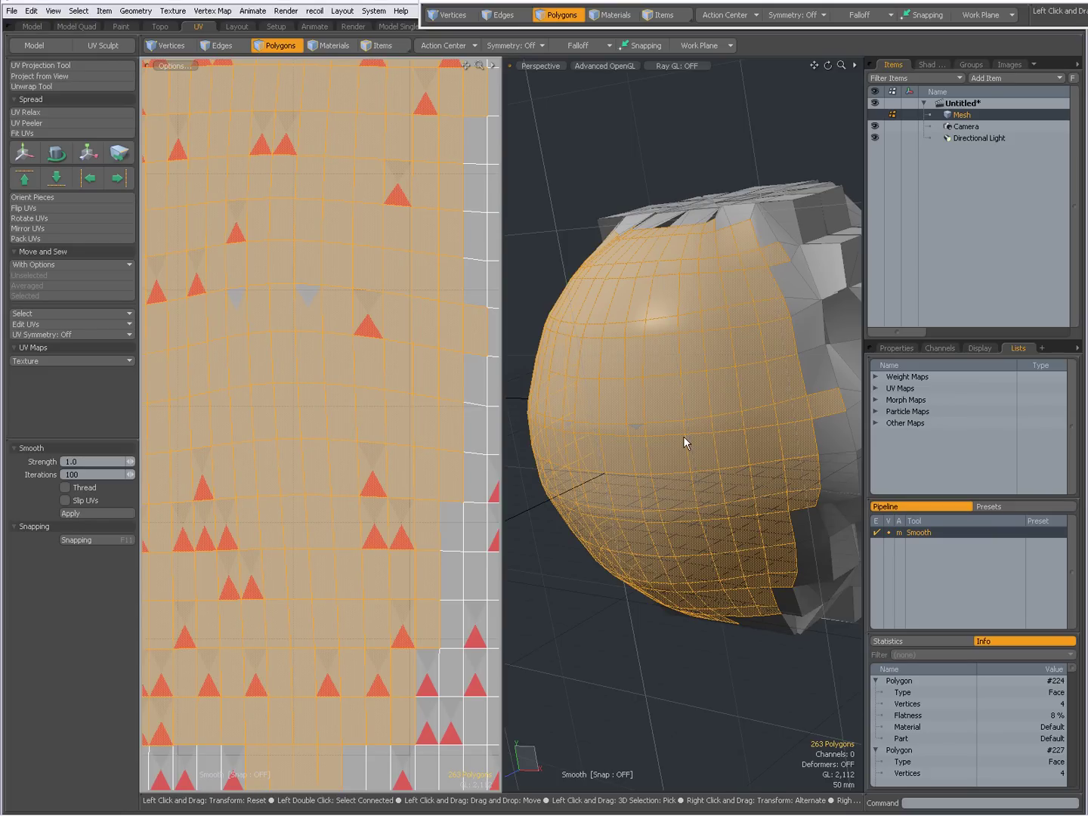
{"action": "key", "text": "ctrl+z"}
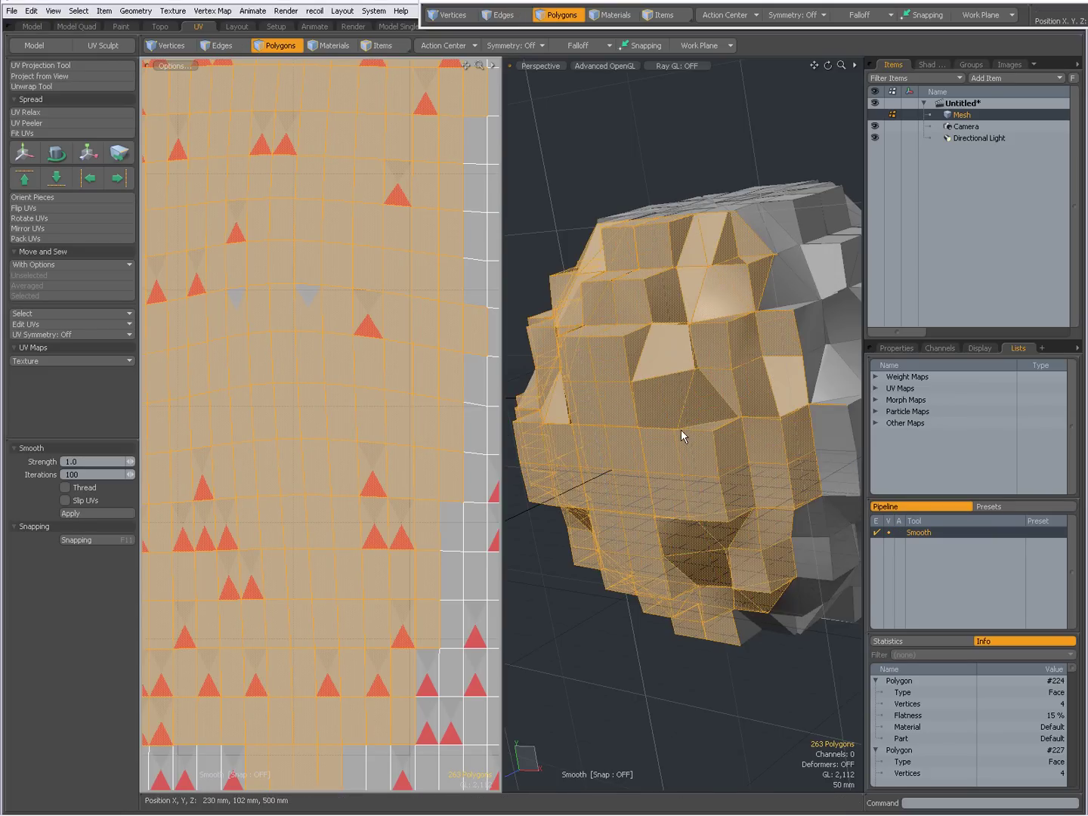
Step: Smooth the selected UVs interactively with 190 iterations and the selected polygons in the perspective view with 248 iterations
{"action": "left_click", "coordinate": [290, 359]}
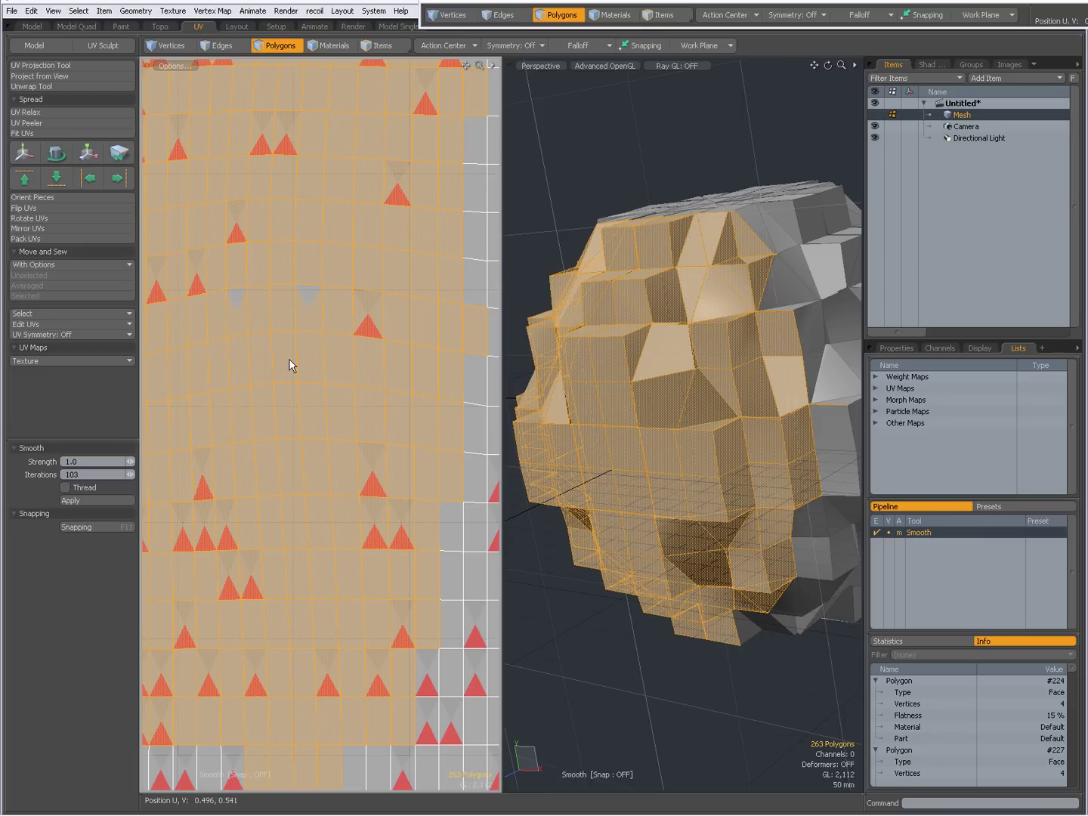
{"action": "left_click_drag", "start_coordinate": [286, 359], "coordinate": [221, 364]}
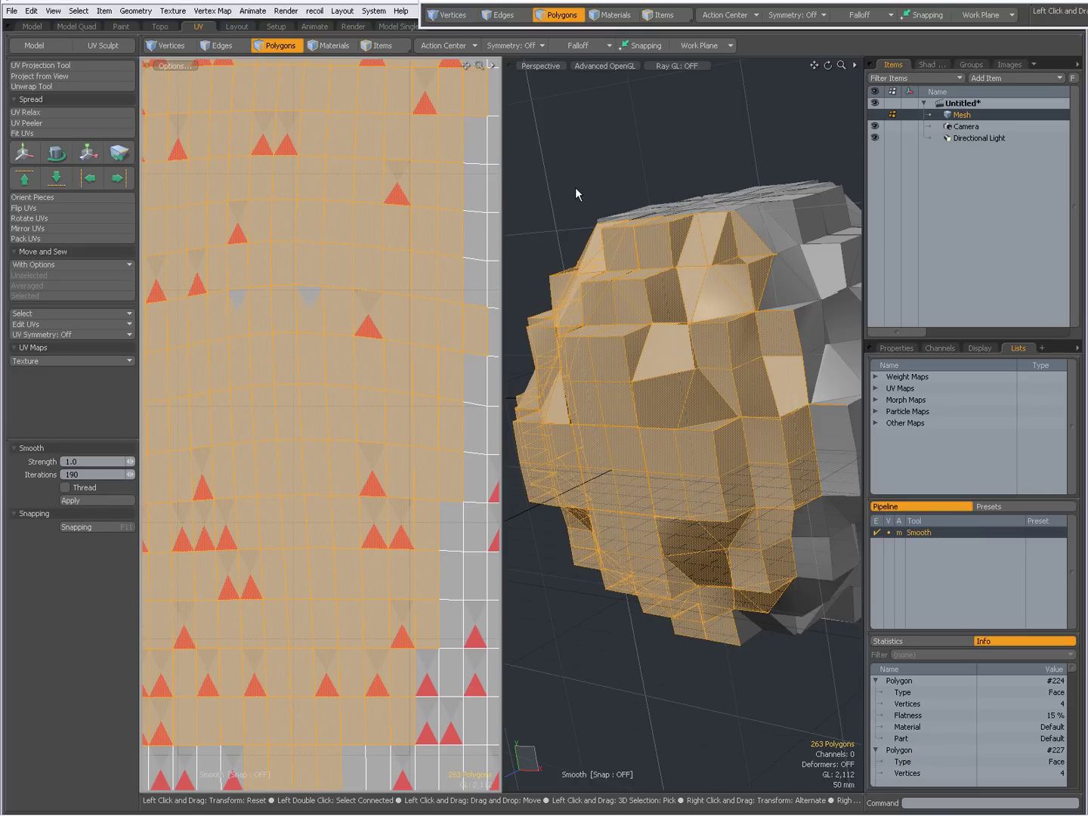
{"action": "left_click_drag", "start_coordinate": [576, 189], "coordinate": [567, 184]}
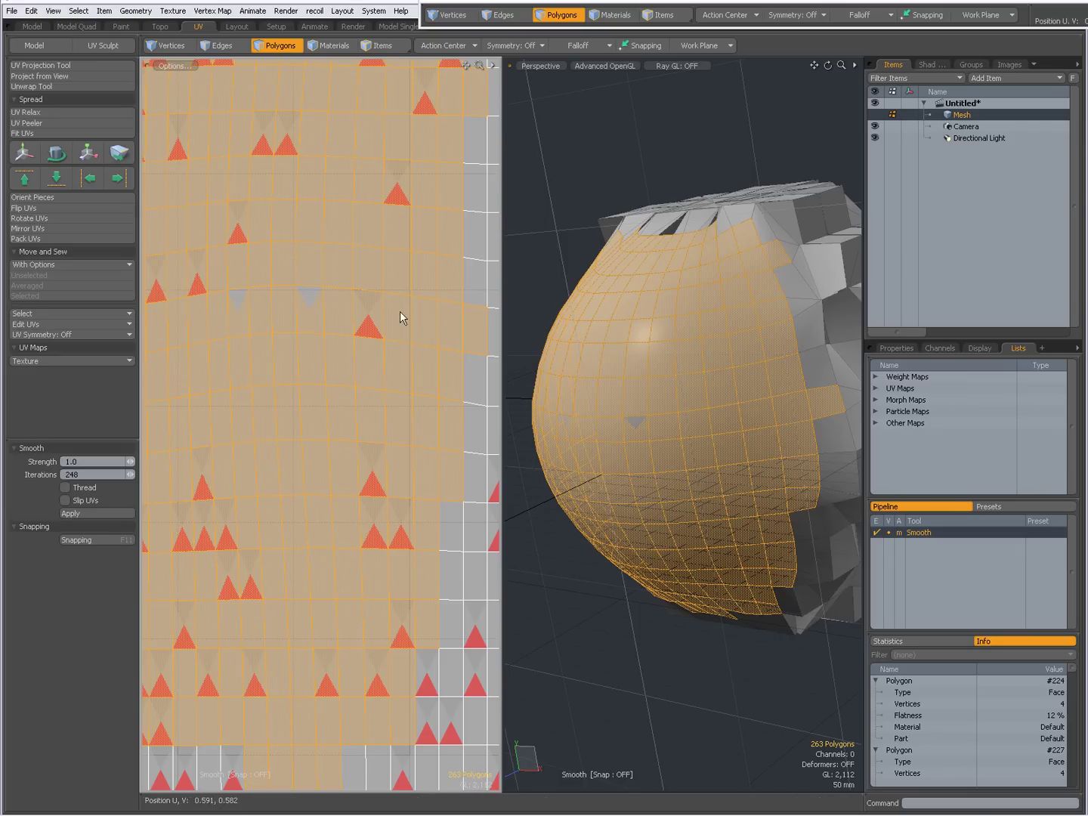
{"action": "key", "text": "space"}
Step: Clear the polygon selection, select one vertex on the smoothed surface in vertex mode and deselect it
{"action": "left_click", "coordinate": [565, 255]}
{"action": "left_click_drag", "start_coordinate": [664, 397], "coordinate": [598, 447], "text": "alt"}
{"action": "key", "text": "1"}
{"action": "left_click", "coordinate": [653, 375]}
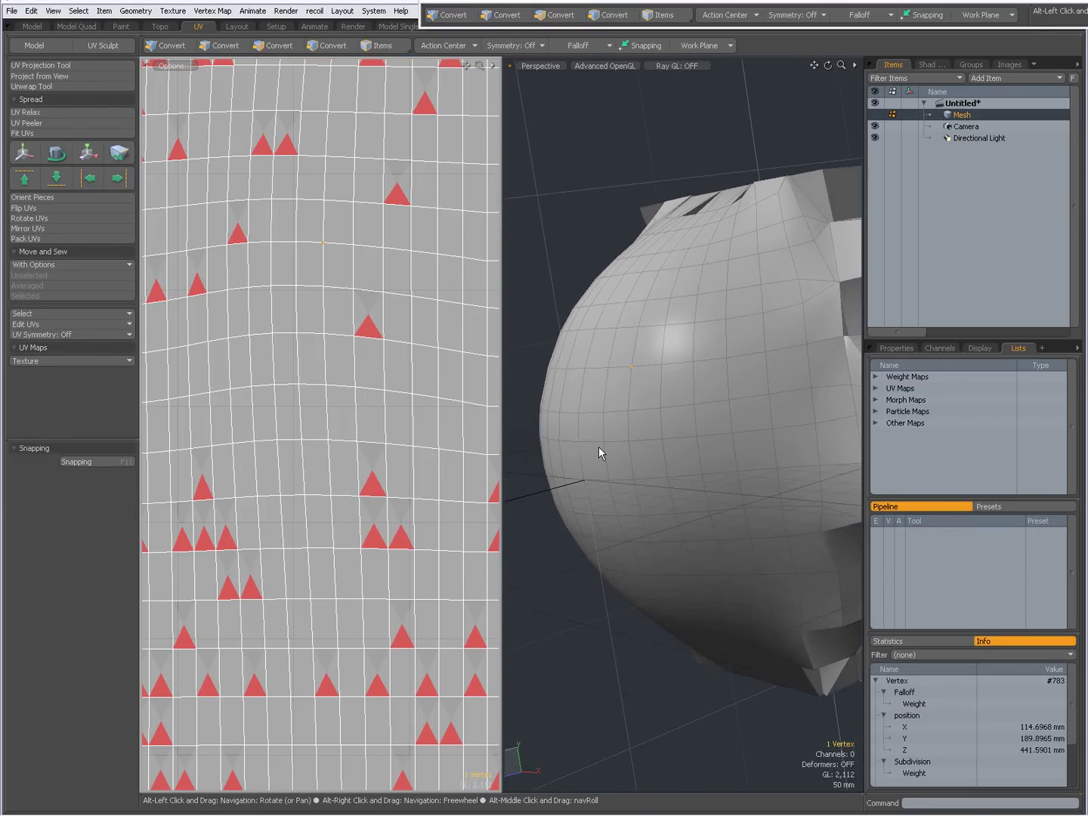
{"action": "left_click", "coordinate": [562, 262]}
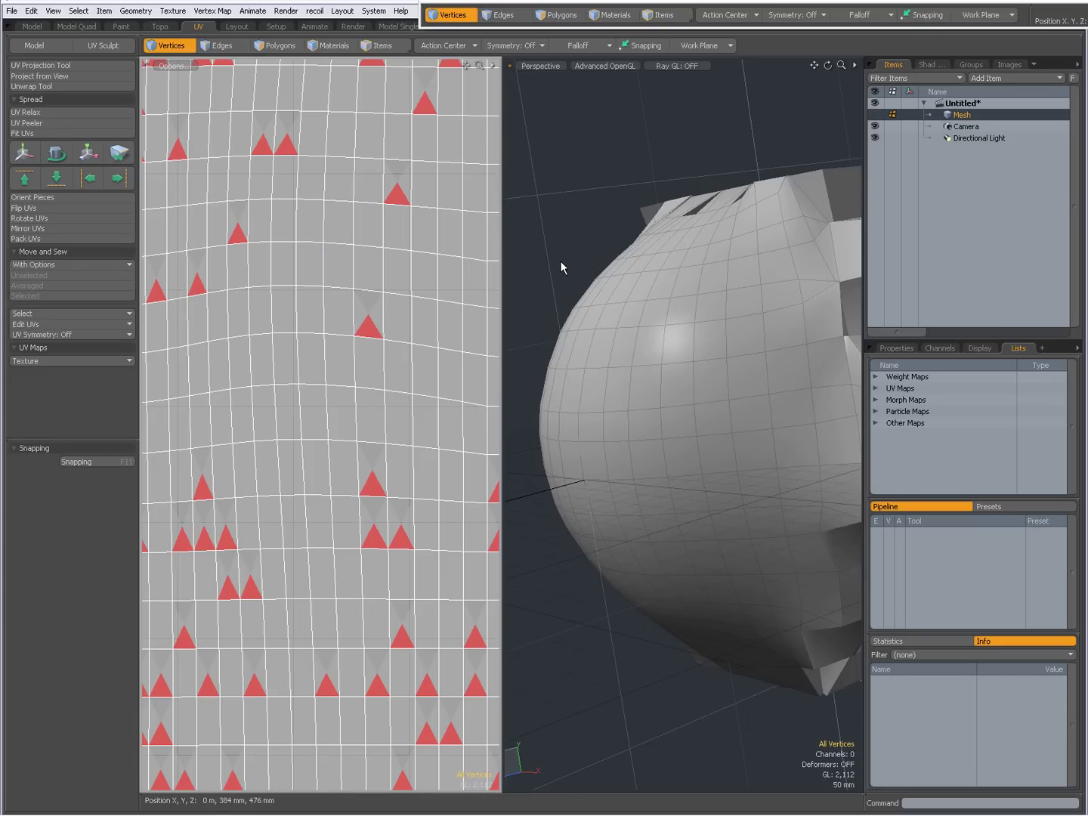